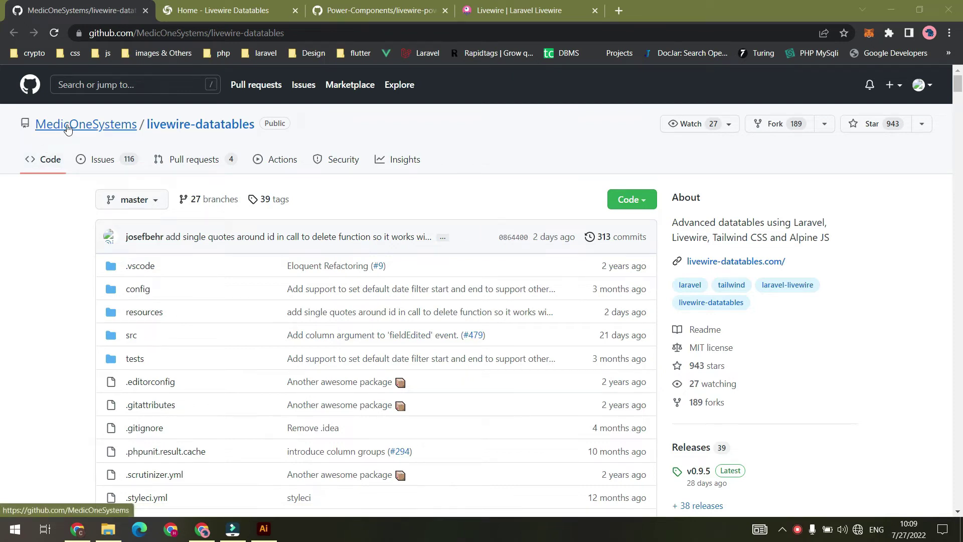
pyautogui.scroll(-1, 319, 227)
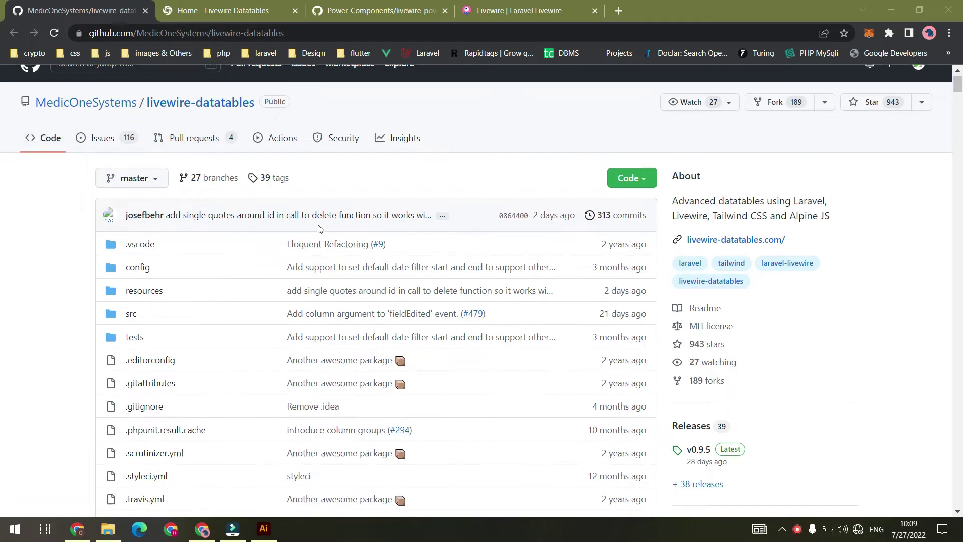
pyautogui.scroll(-1, 319, 228)
pyautogui.scroll(-2, 319, 227)
pyautogui.scroll(-1, 319, 227)
pyautogui.scroll(-1, 319, 228)
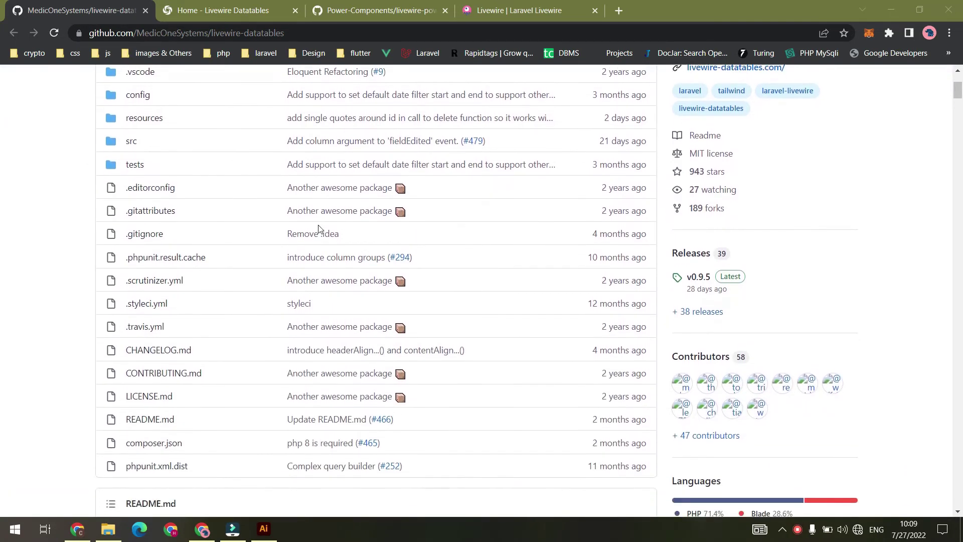
pyautogui.scroll(-1, 319, 228)
pyautogui.scroll(-2, 319, 226)
pyautogui.scroll(-1, 319, 225)
pyautogui.scroll(-1, 318, 225)
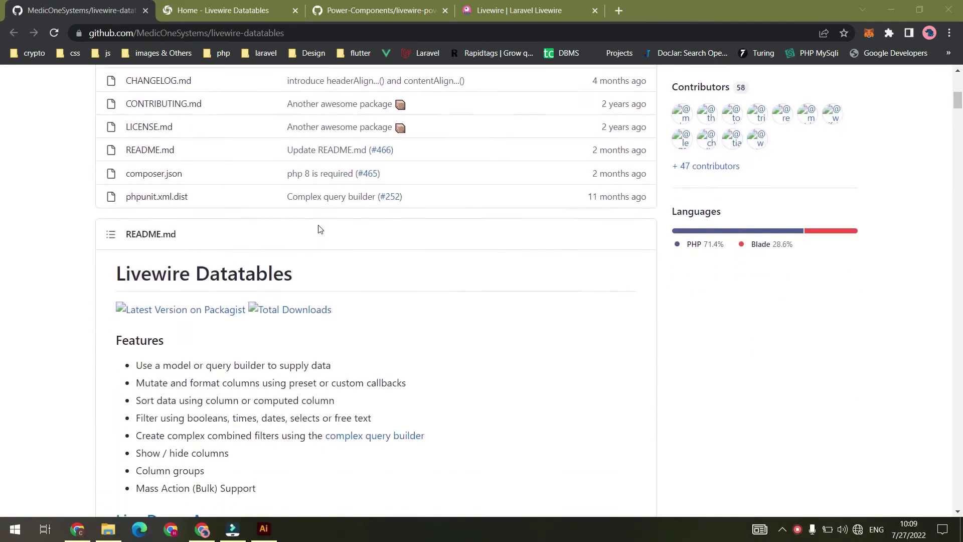
pyautogui.scroll(-1, 319, 225)
pyautogui.scroll(-2, 319, 228)
pyautogui.scroll(-1, 319, 228)
pyautogui.scroll(-1, 318, 227)
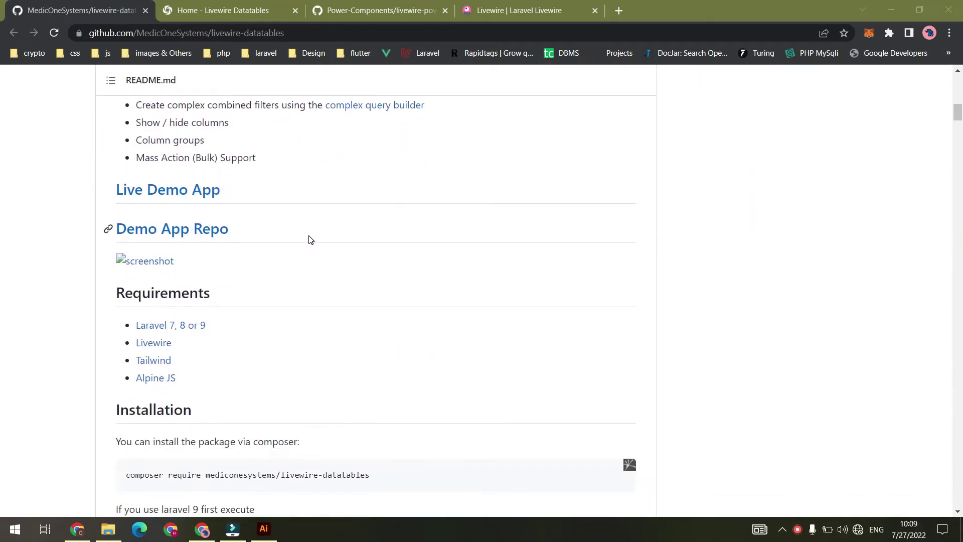
pyautogui.scroll(-1, 309, 239)
pyautogui.scroll(-2, 309, 239)
pyautogui.scroll(-2, 309, 239)
pyautogui.scroll(-1, 309, 239)
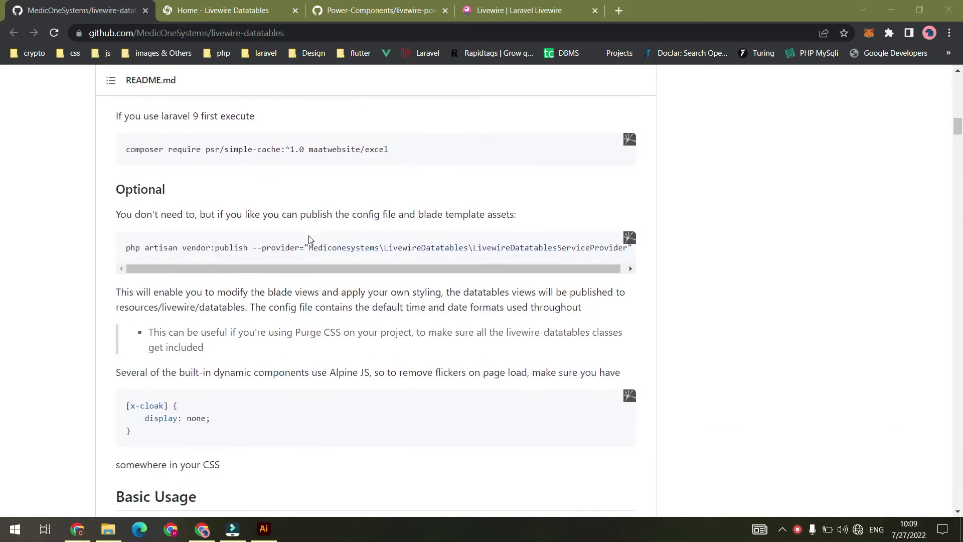
pyautogui.scroll(-2, 309, 240)
pyautogui.scroll(-1, 309, 240)
pyautogui.scroll(-2, 309, 240)
pyautogui.scroll(1, 308, 240)
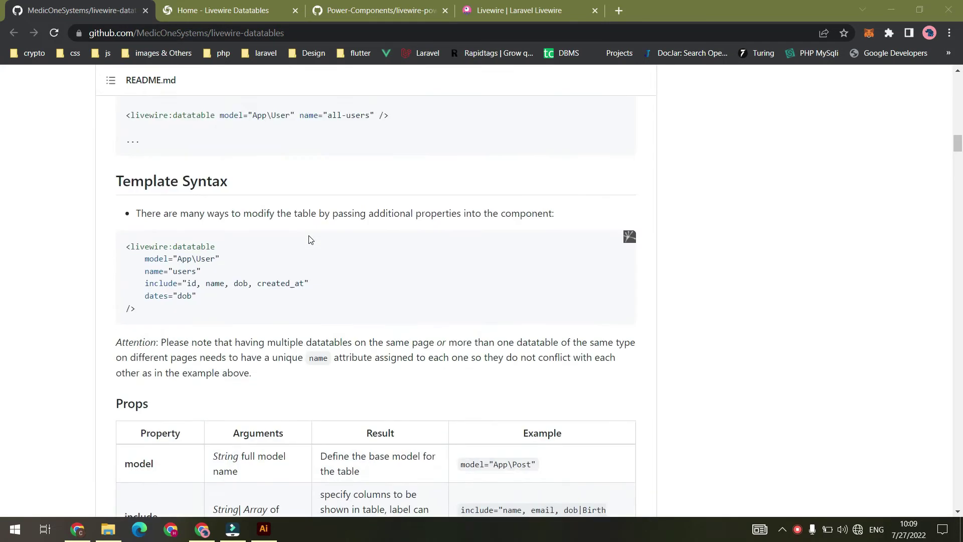
pyautogui.scroll(6, 309, 239)
pyautogui.scroll(5, 309, 239)
pyautogui.scroll(4, 309, 239)
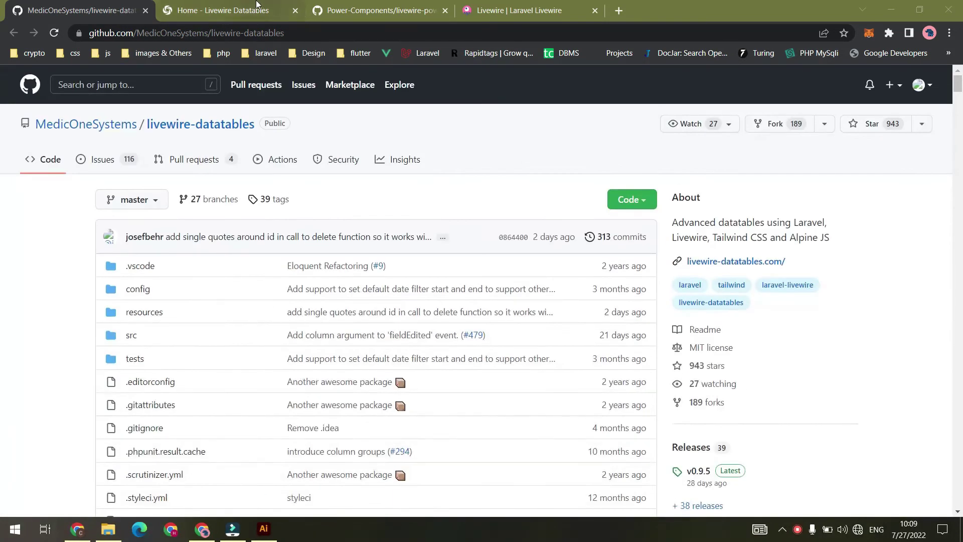
# Show the Livewire Datatables demo home page listing its Datatable of Contents examples.
pyautogui.click(223, 9)
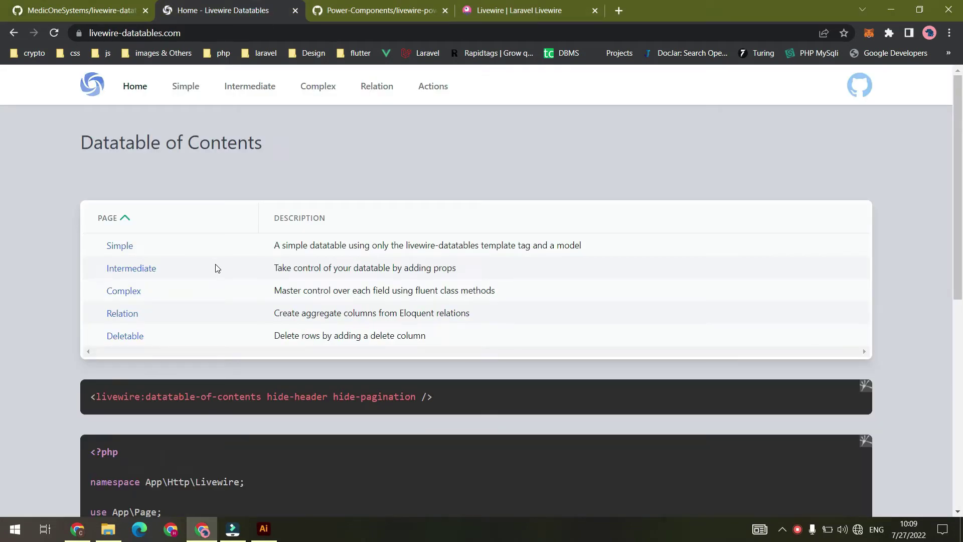
pyautogui.scroll(-5, 215, 268)
pyautogui.scroll(-3, 215, 269)
pyautogui.scroll(8, 216, 268)
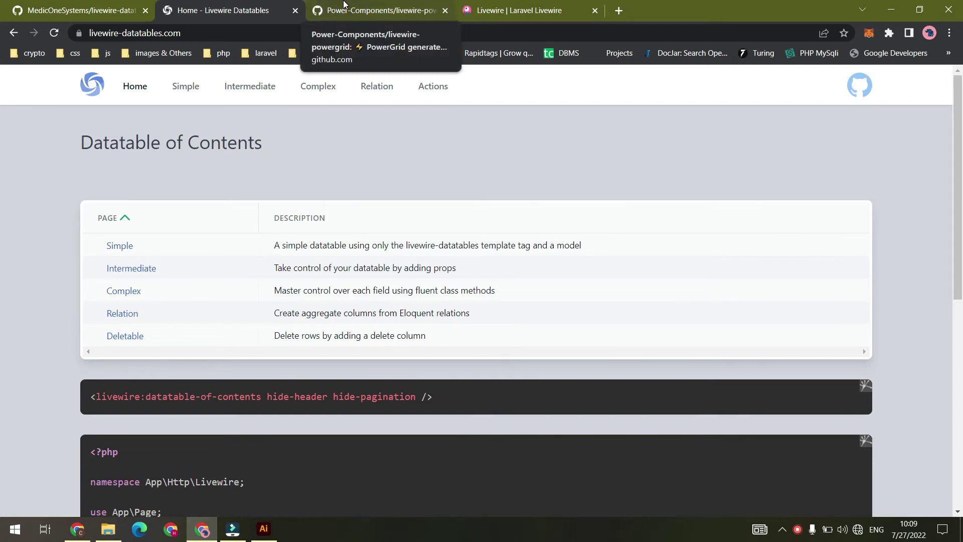
# Bring up the livewire-powergrid README with its features and animated demo table.
pyautogui.click(343, 10)
pyautogui.scroll(-2, 248, 279)
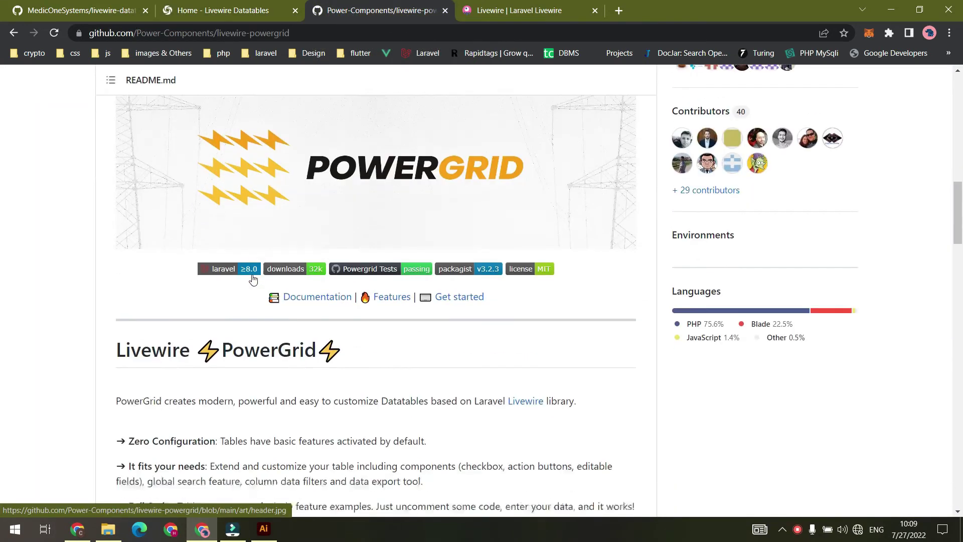
pyautogui.scroll(-3, 249, 279)
pyautogui.scroll(-2, 253, 279)
pyautogui.scroll(-5, 253, 279)
pyautogui.scroll(-5, 254, 279)
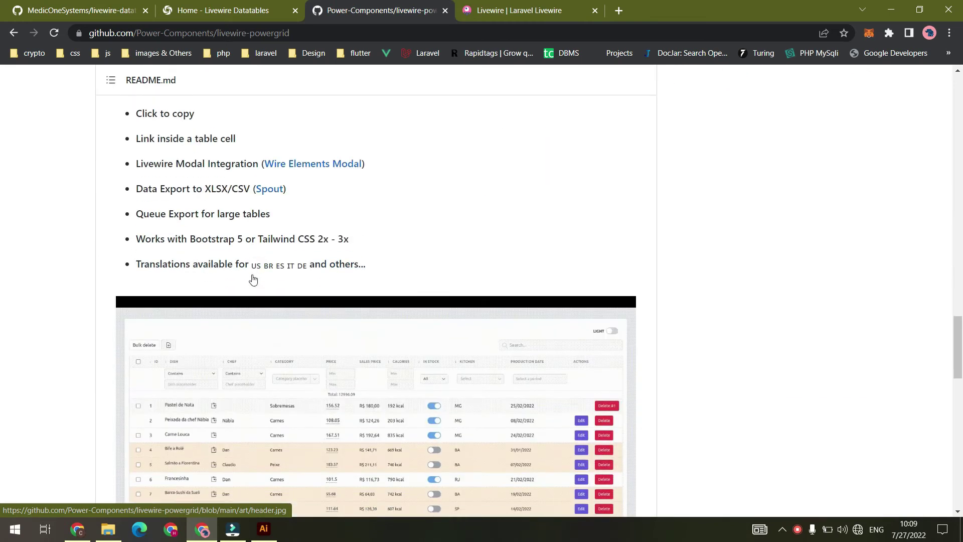
pyautogui.scroll(-2, 253, 278)
pyautogui.scroll(-5, 253, 278)
pyautogui.scroll(3, 253, 278)
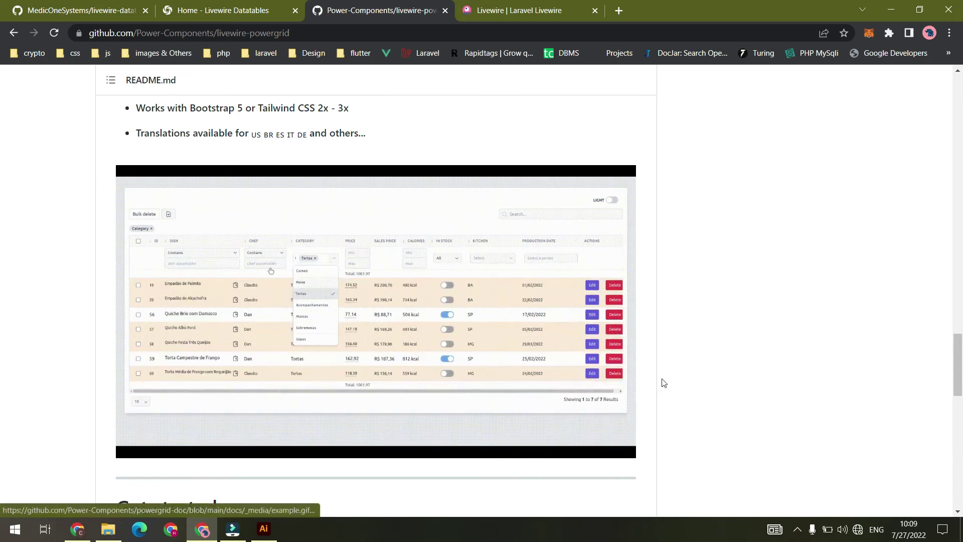
# Show the Laravel Livewire homepage and its search-users component inclusion example.
pyautogui.click(519, 10)
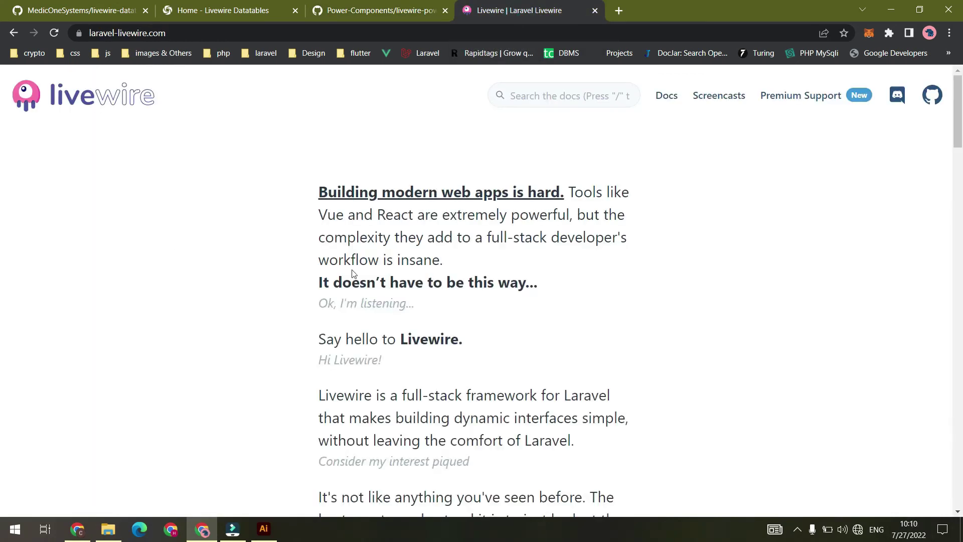
pyautogui.scroll(-3, 335, 287)
pyautogui.scroll(-10, 335, 286)
pyautogui.scroll(-1, 335, 287)
pyautogui.scroll(12, 334, 287)
pyautogui.scroll(-7, 335, 287)
pyautogui.scroll(-5, 335, 287)
pyautogui.scroll(-5, 335, 287)
pyautogui.scroll(-6, 335, 286)
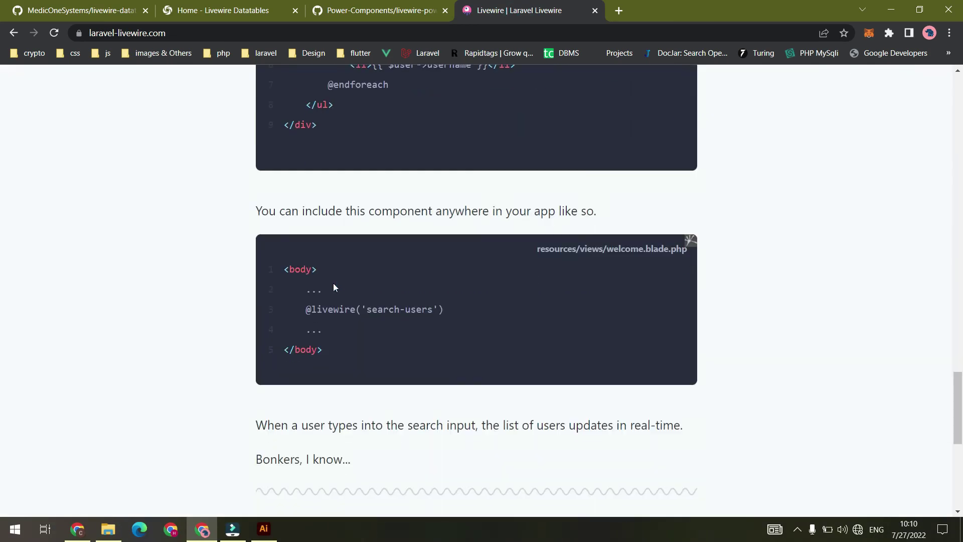